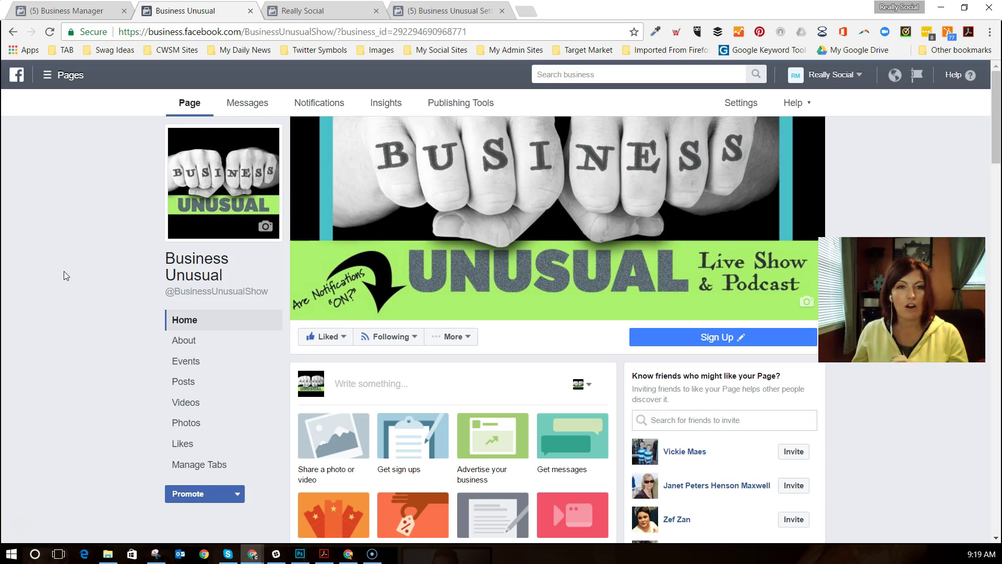
Point out the Start a Live Video option on the Business Unusual page.
scroll(63, 272, "down", 3)
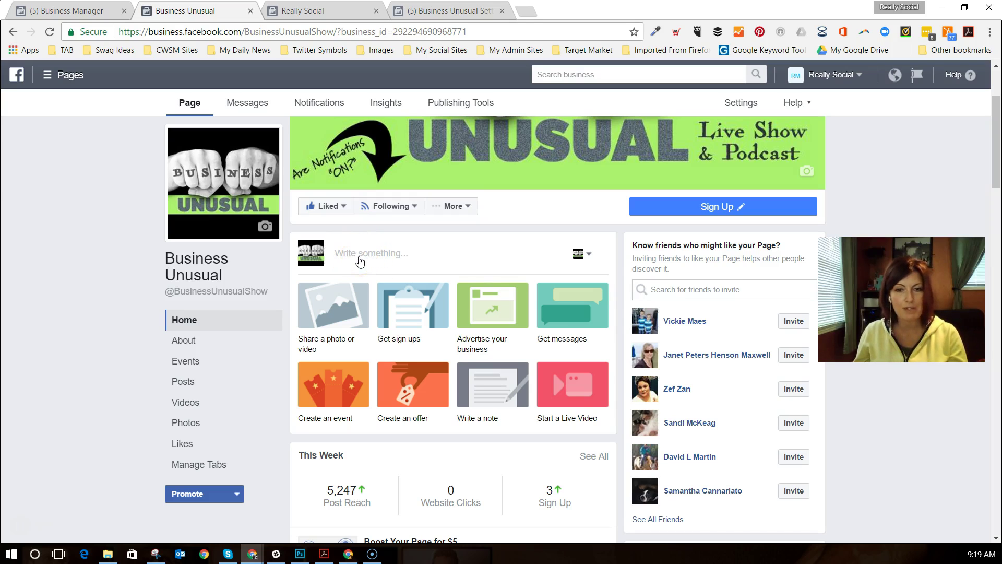
left_click(586, 385)
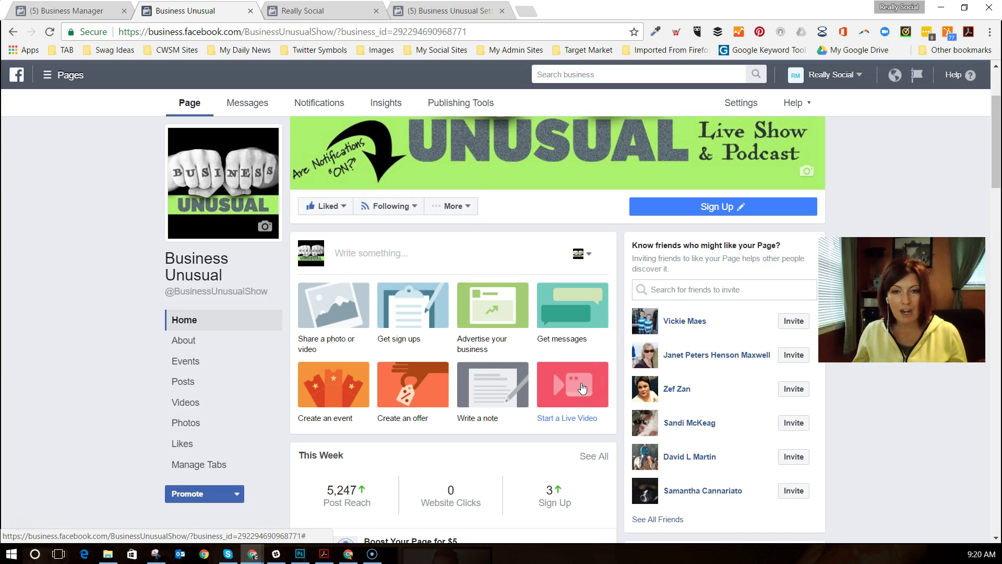
left_click(506, 369)
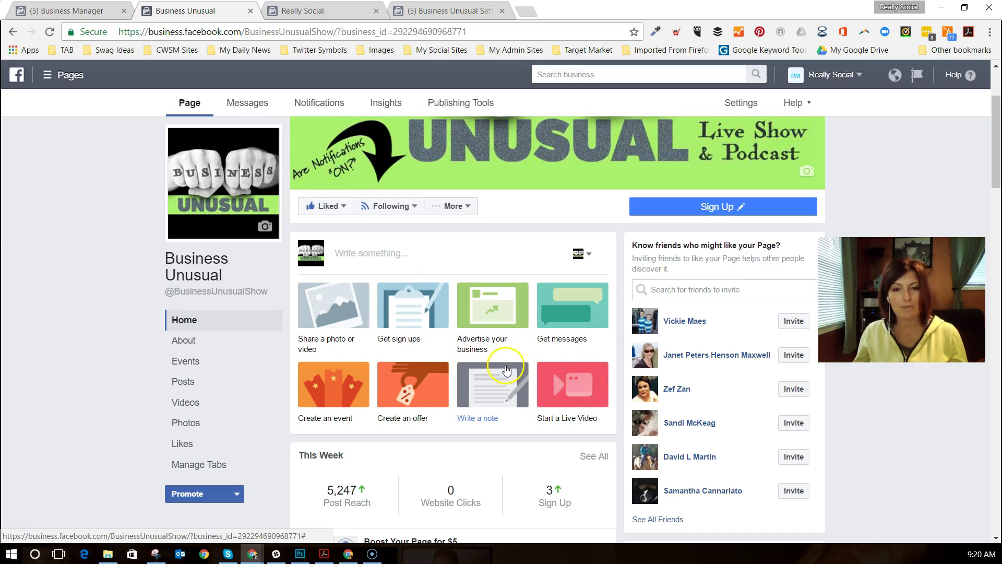
left_click(575, 390)
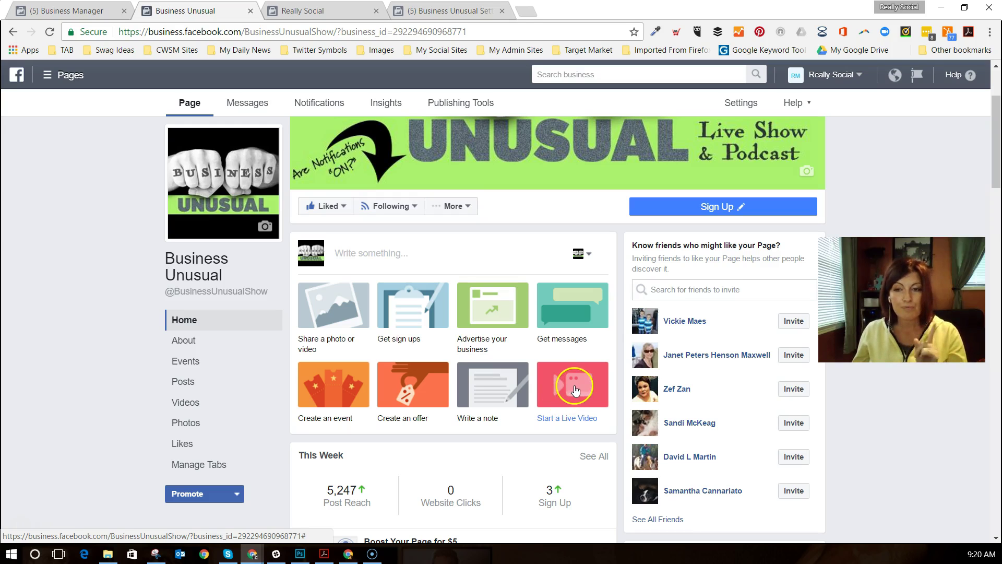
Show Settings > Page Roles and review the assignable roles, including Live Contributor, leaving Editor unchanged.
left_click(744, 108)
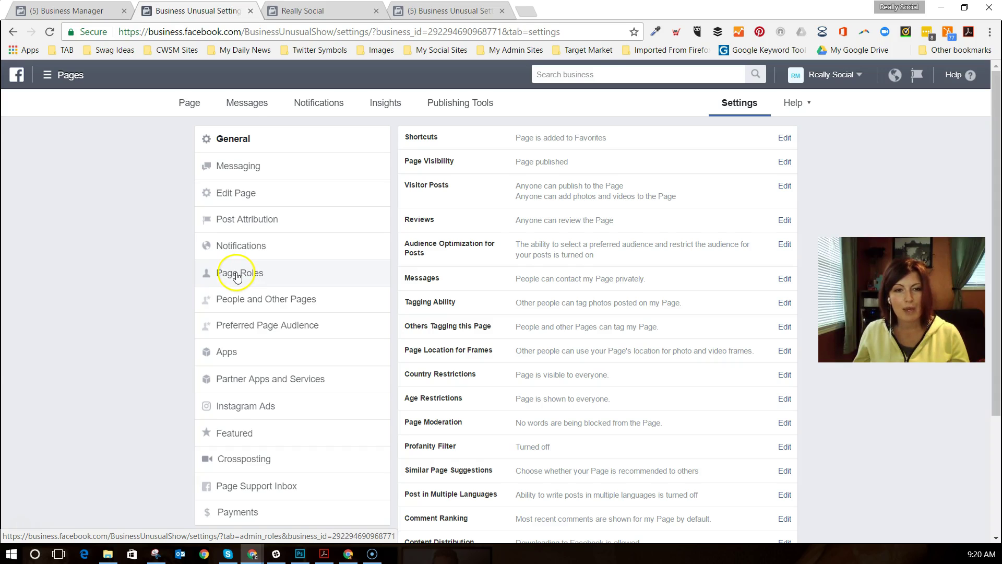
left_click(236, 274)
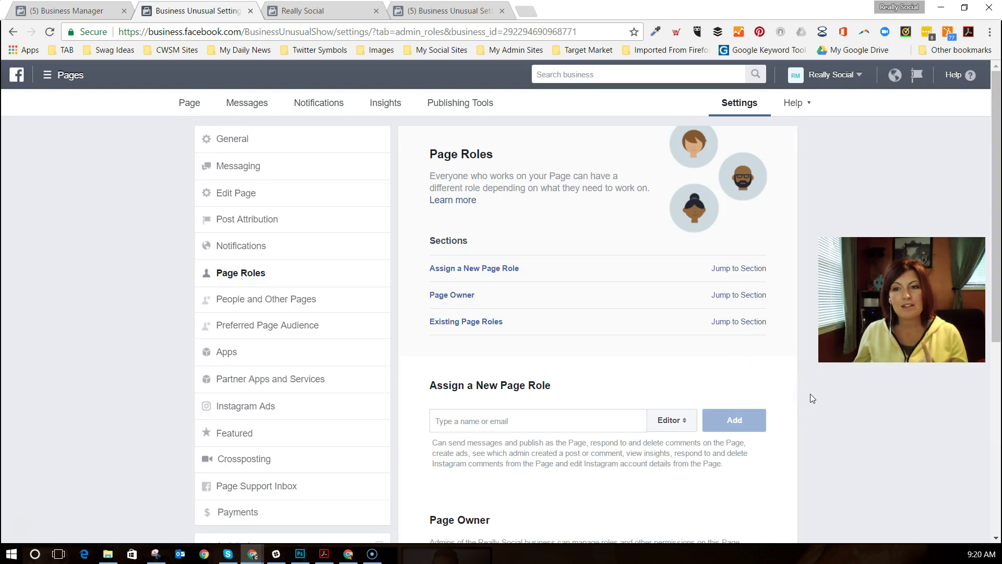
scroll(810, 397, "down", 1)
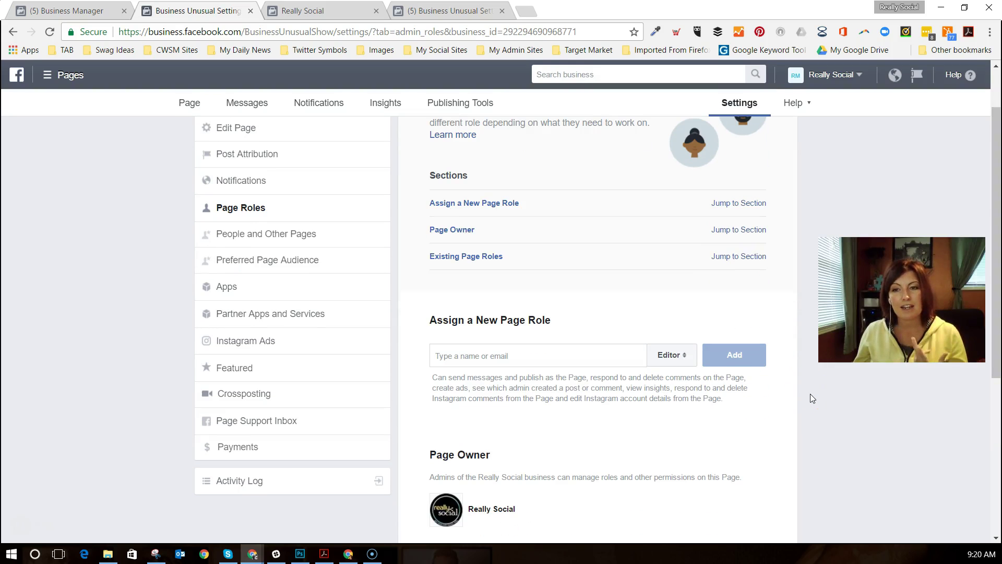
left_click(680, 359)
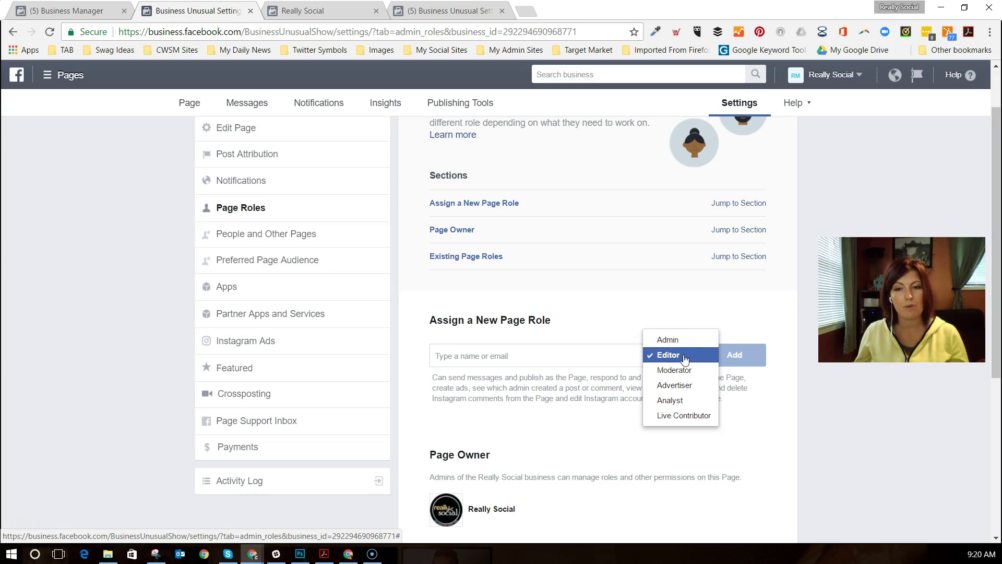
left_click(685, 420)
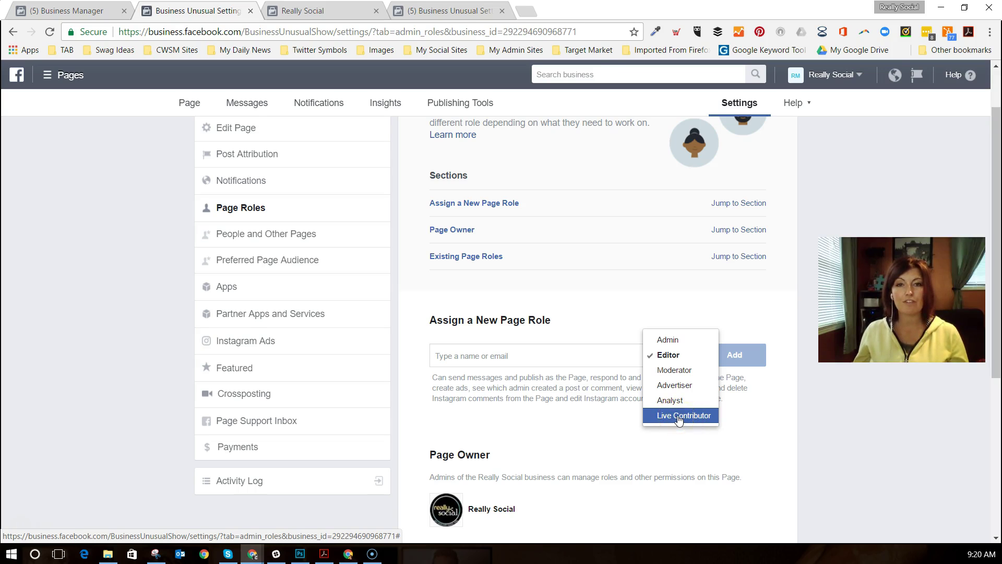
left_click(791, 416)
scroll(804, 421, "down", 4)
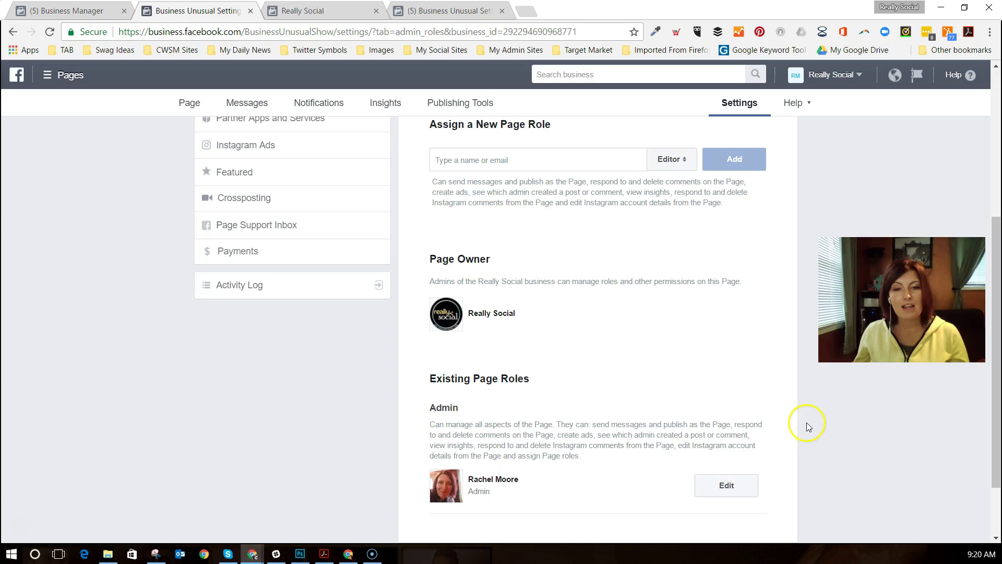
scroll(847, 441, "up", 4)
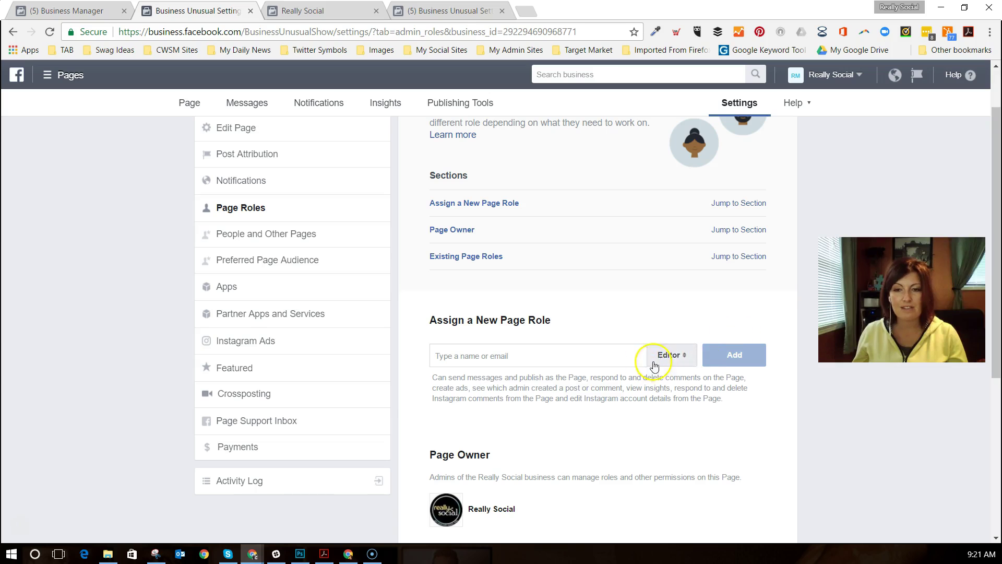
Check the role list again, keeping Editor, and return to the page's main timeline.
left_click(654, 365)
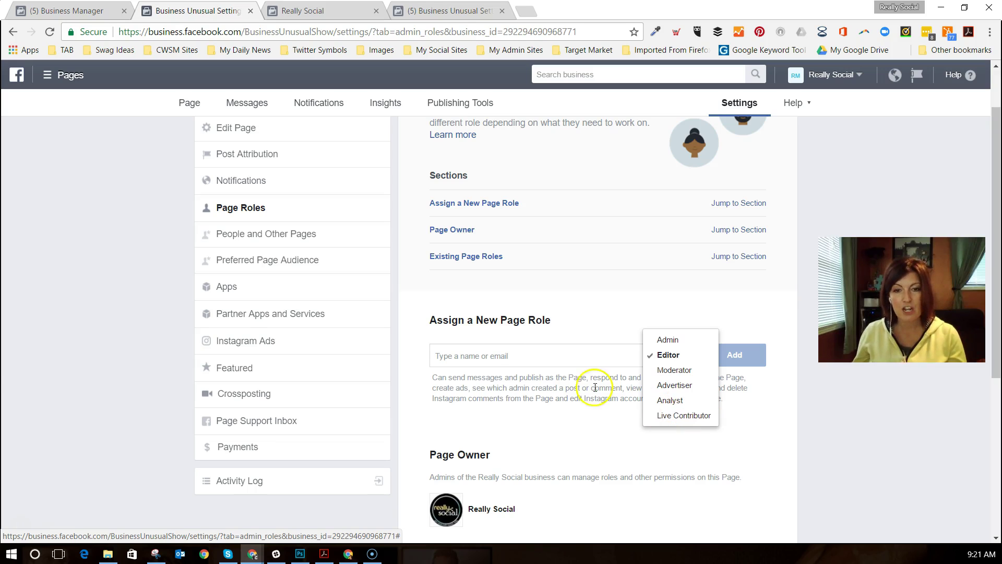
left_click(469, 355)
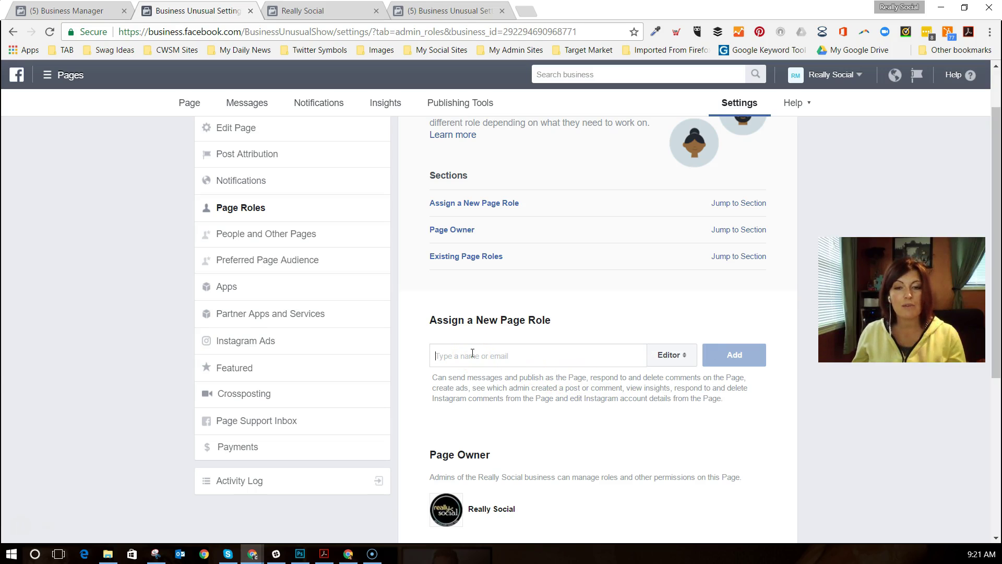
left_click(671, 355)
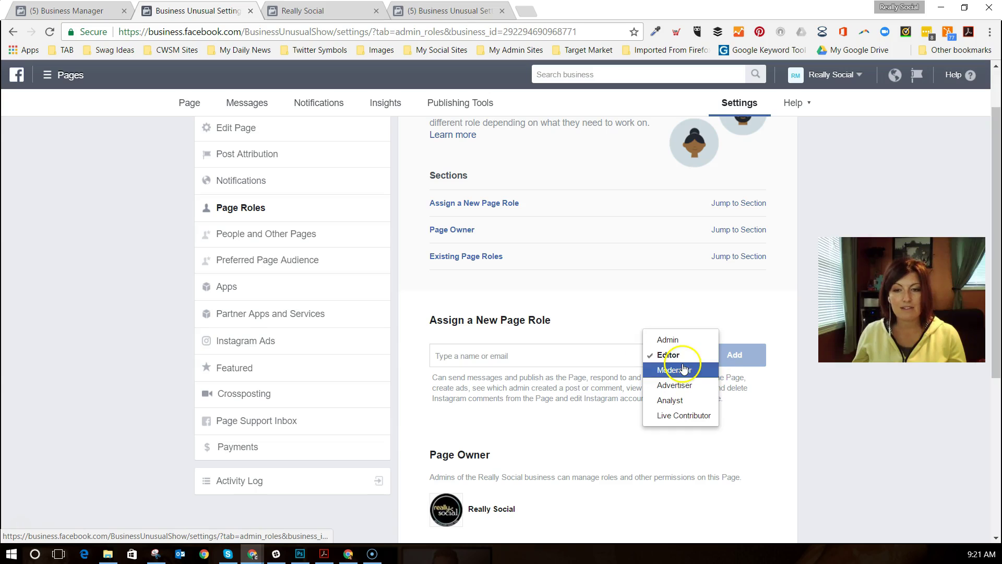
left_click(189, 104)
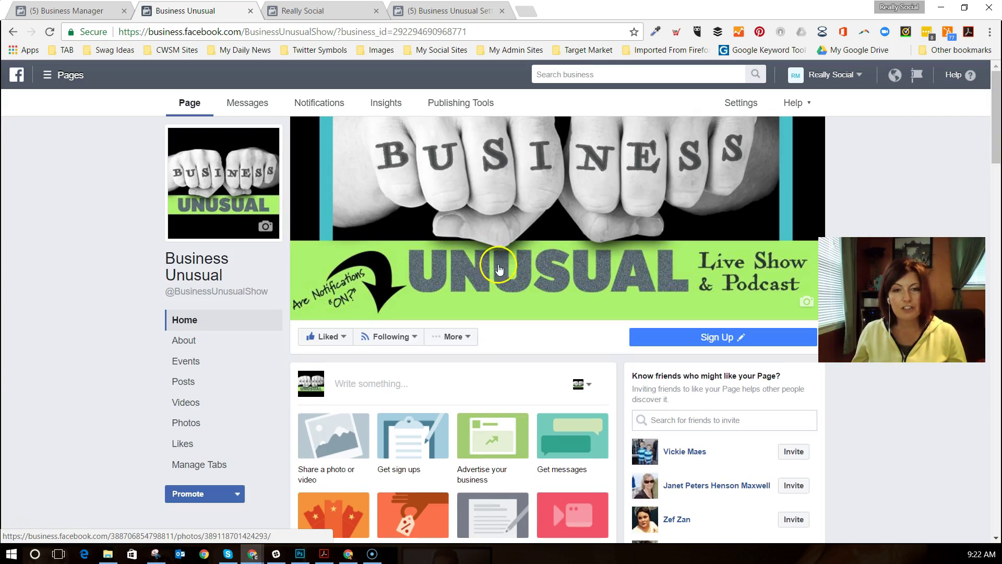
Start a new Live Video post from the Business Unusual page.
scroll(396, 381, "down", 3)
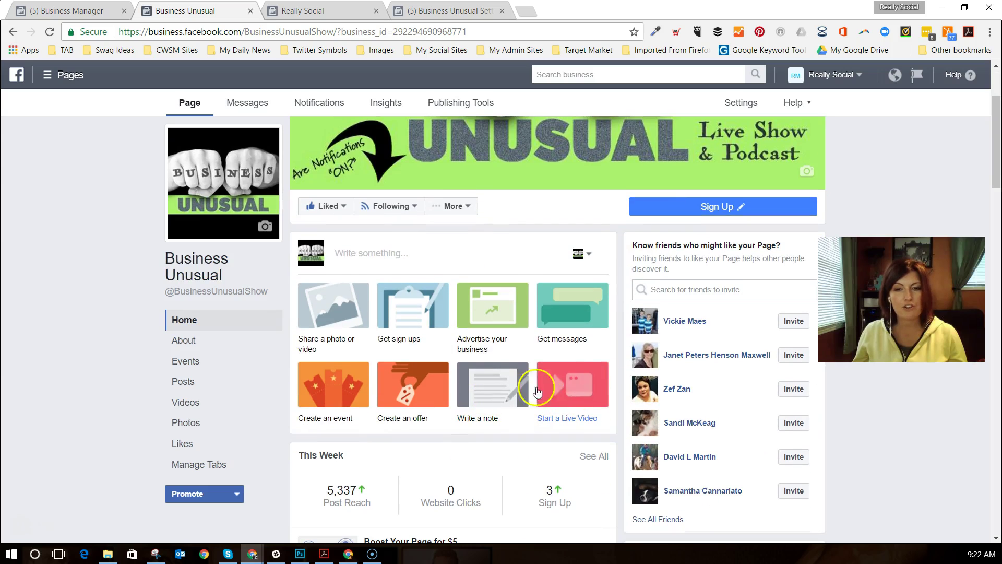
left_click(360, 255)
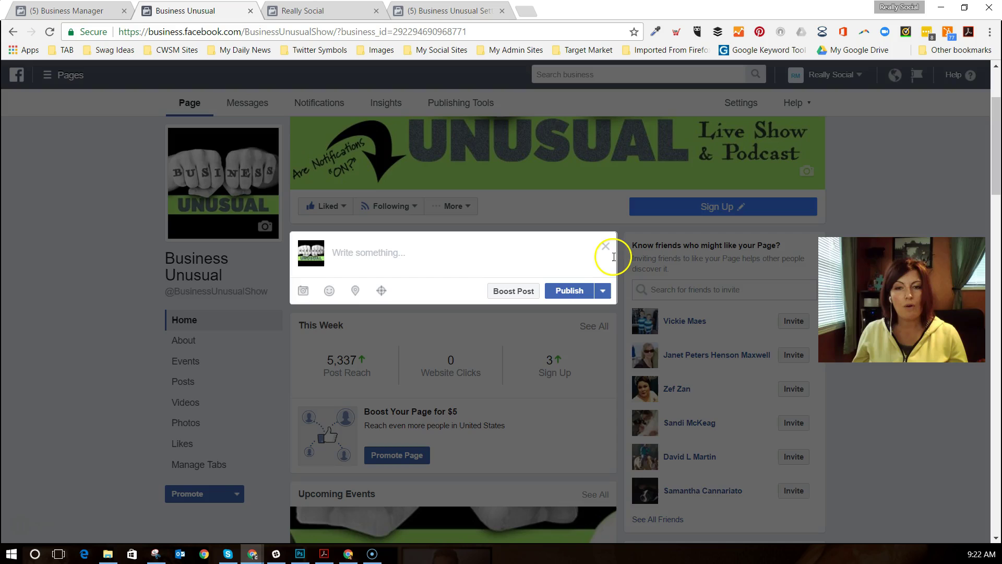
left_click(608, 246)
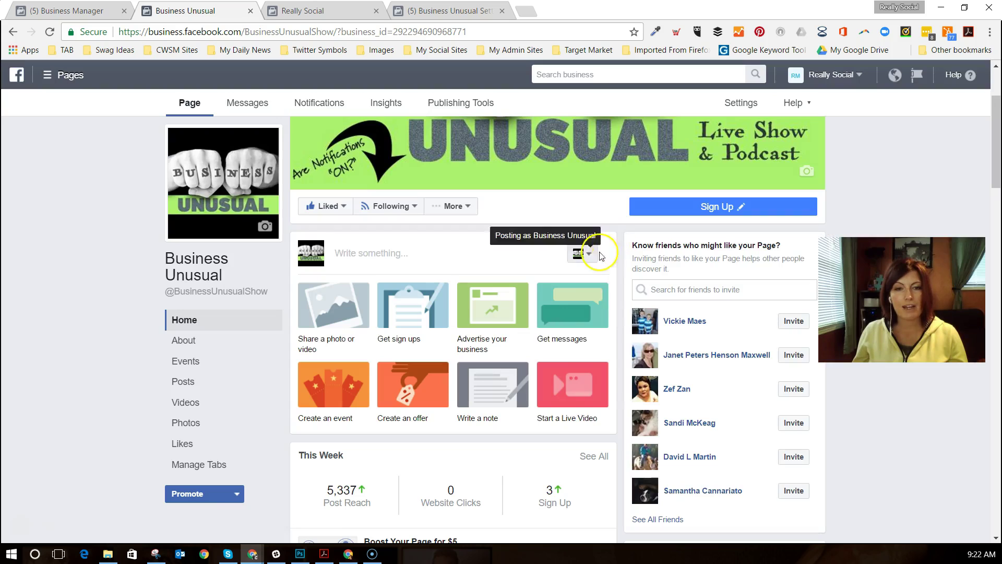
left_click(570, 395)
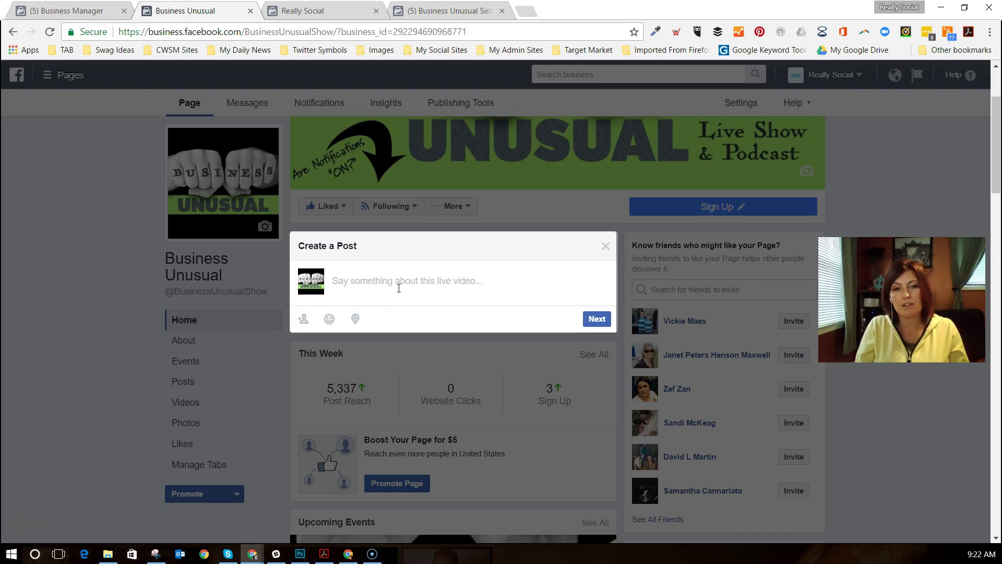
type("@Really")
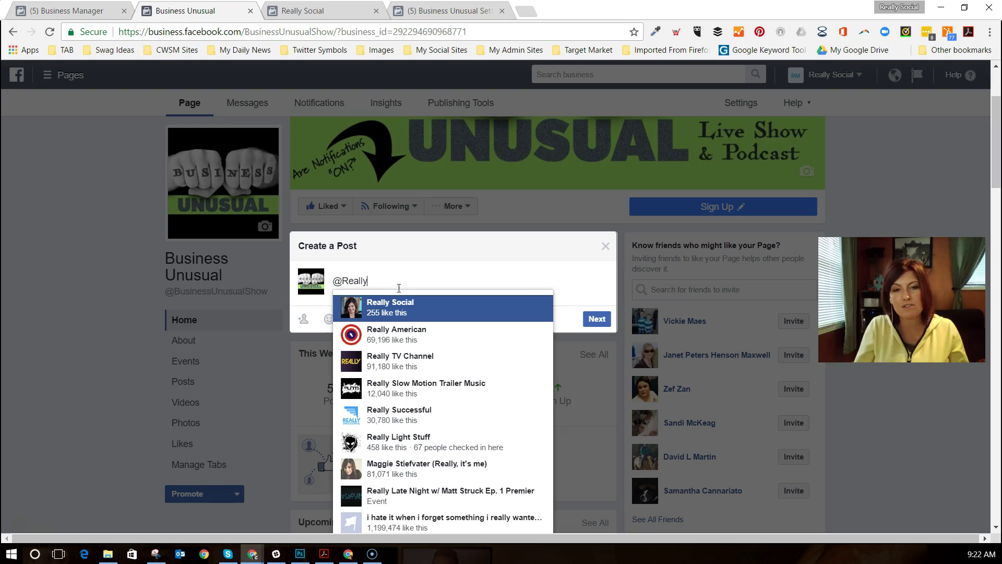
left_click(391, 301)
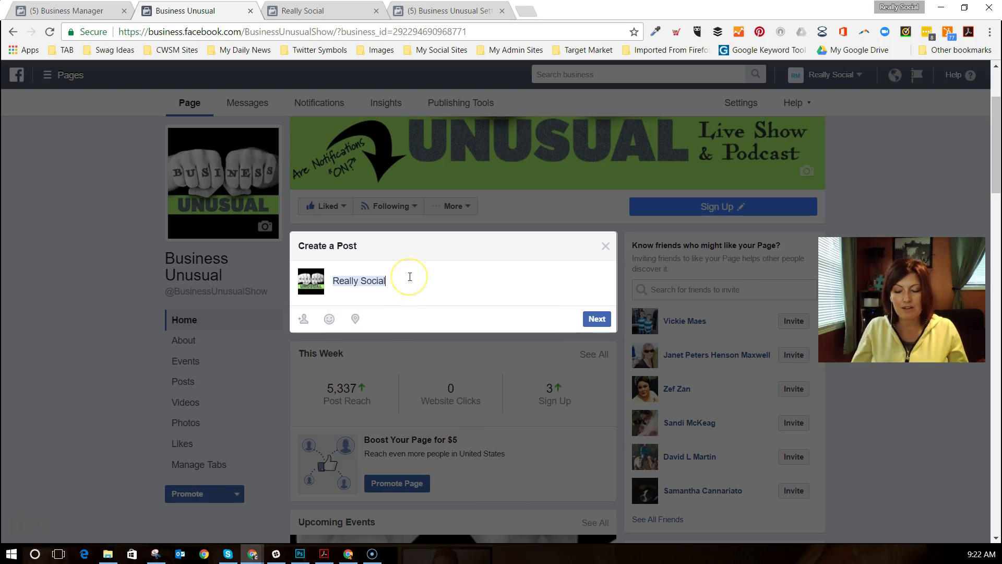
type("@Rachel")
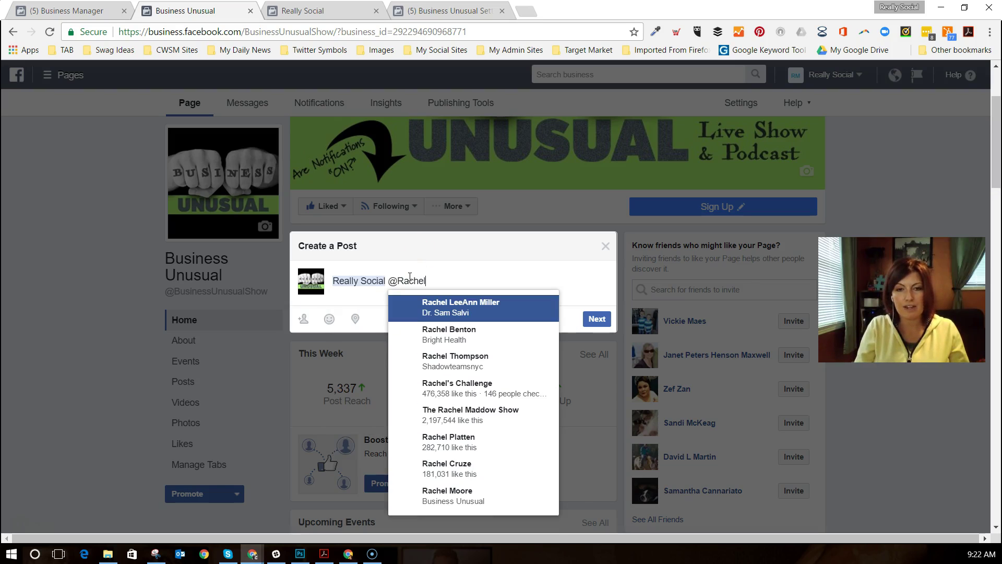
key("BackSpace")
key("BackSpace")
key("BackSpace")
key("BackSpace")
key("BackSpace")
key("BackSpace")
key("BackSpace")
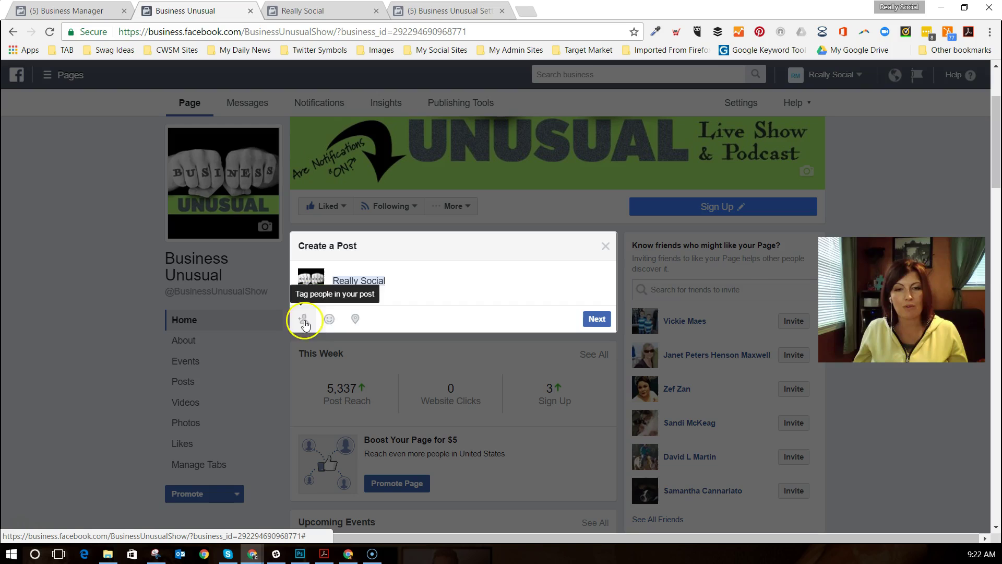
left_click_drag(391, 282, 334, 286)
type("Going LIve")
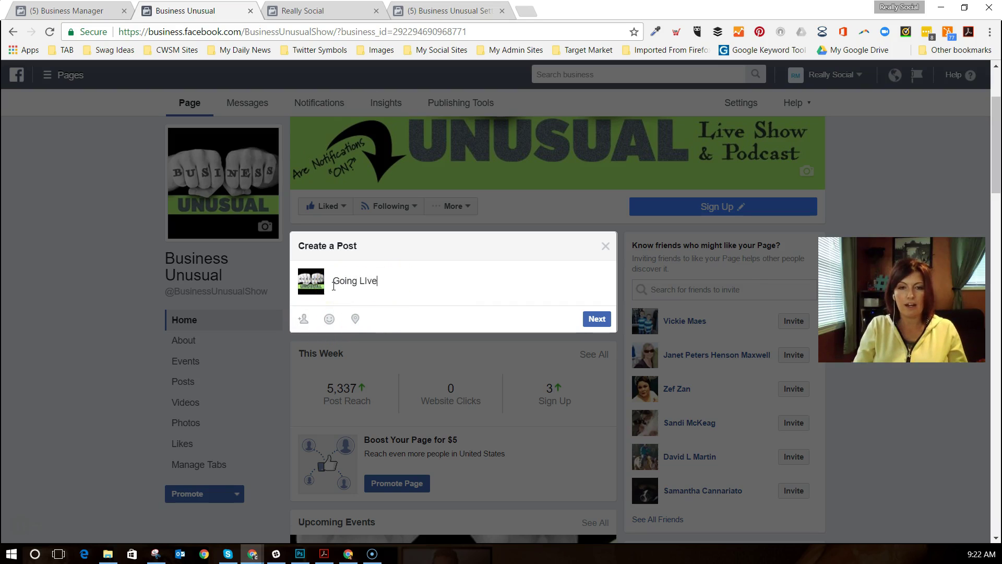
type(" from a F")
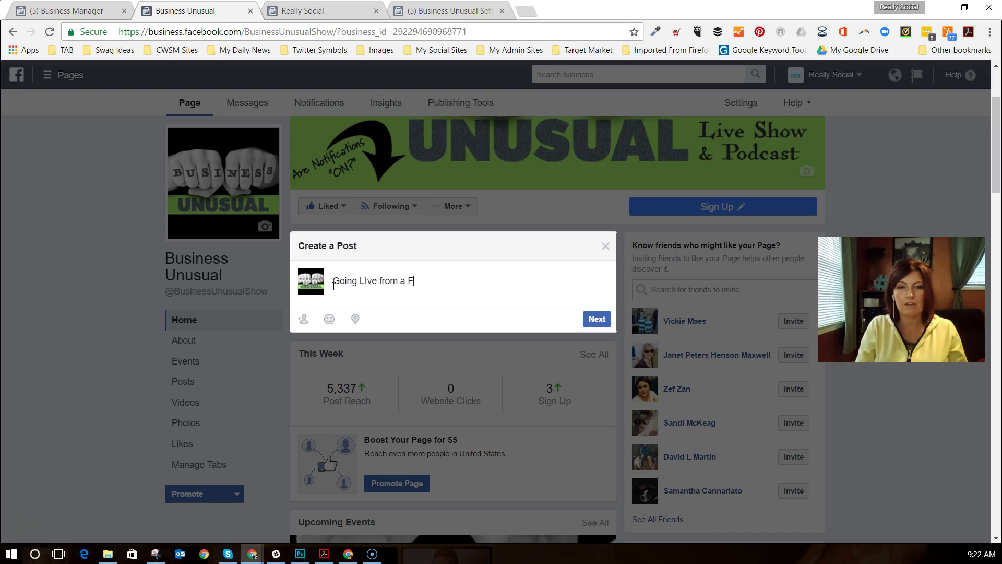
type("acebook Page from ")
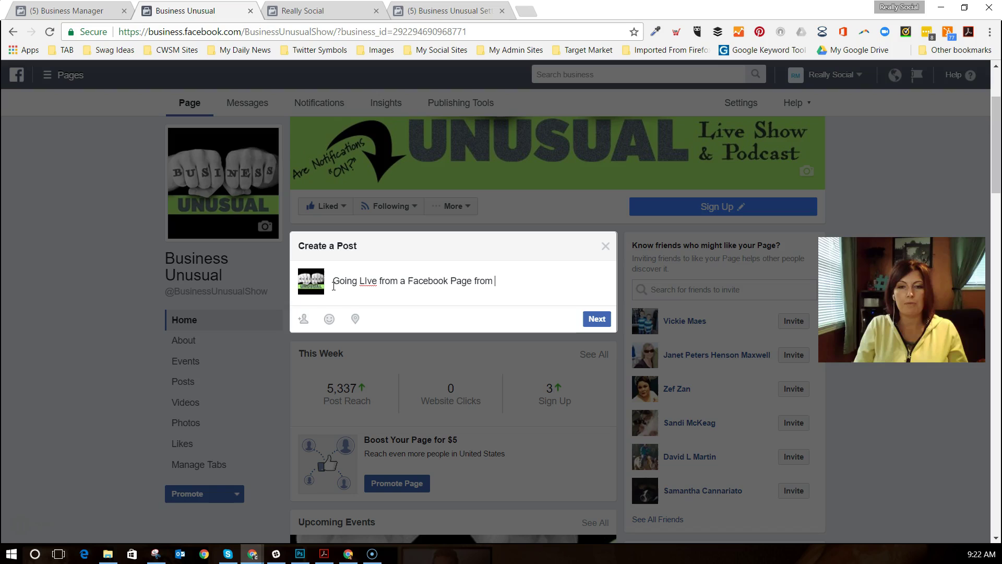
type("my laptop, not a")
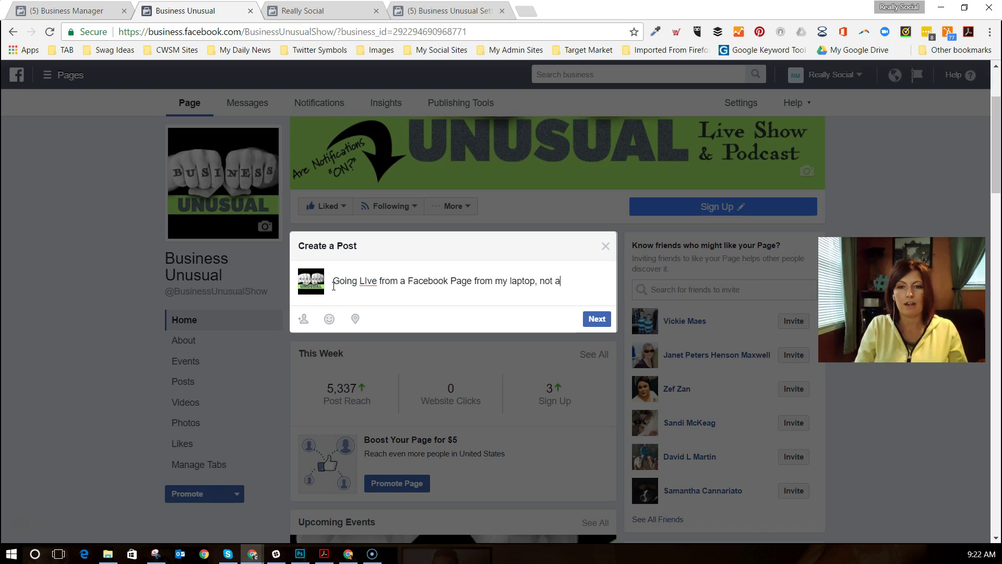
type(" mobile device")
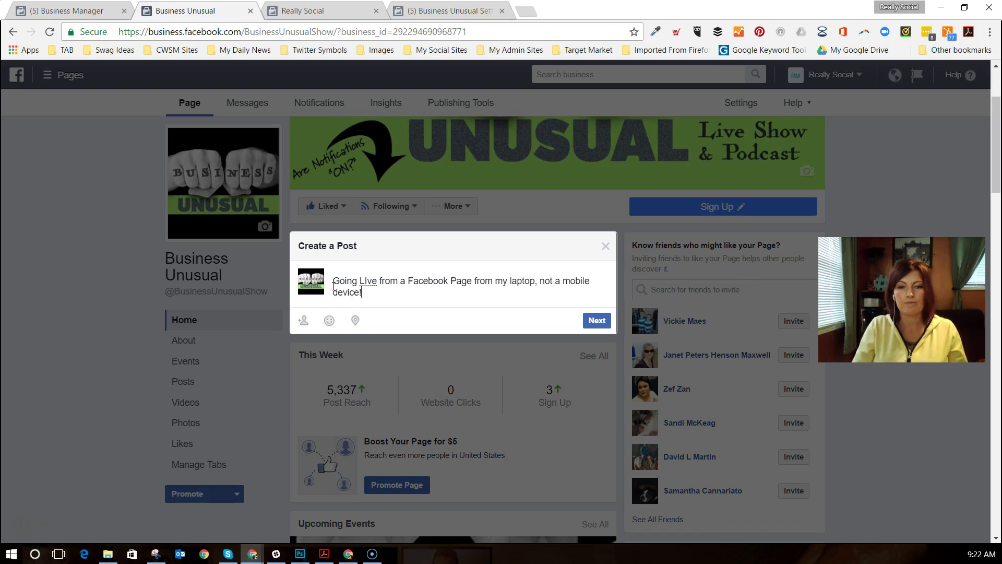
type(" or third p")
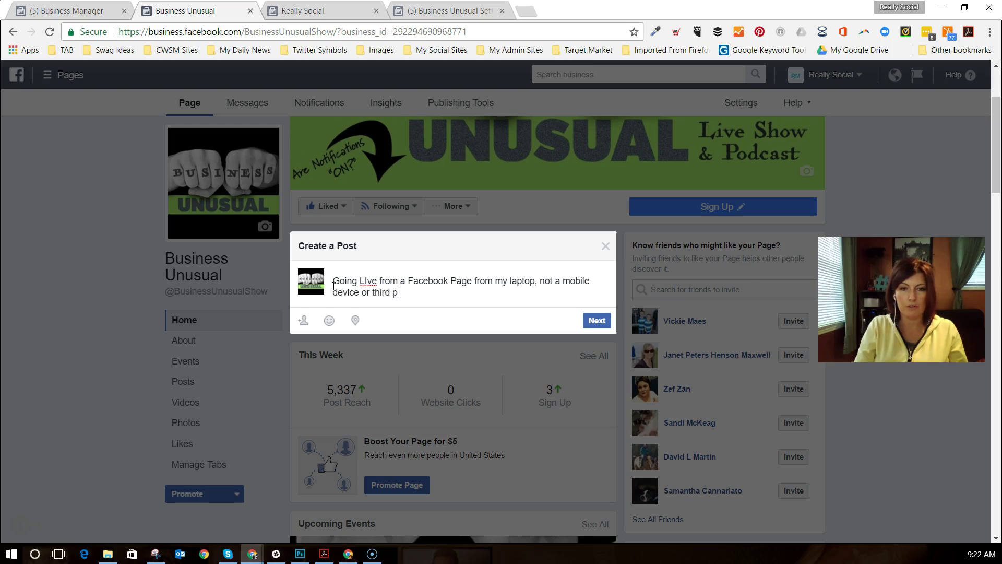
type("arty tool!")
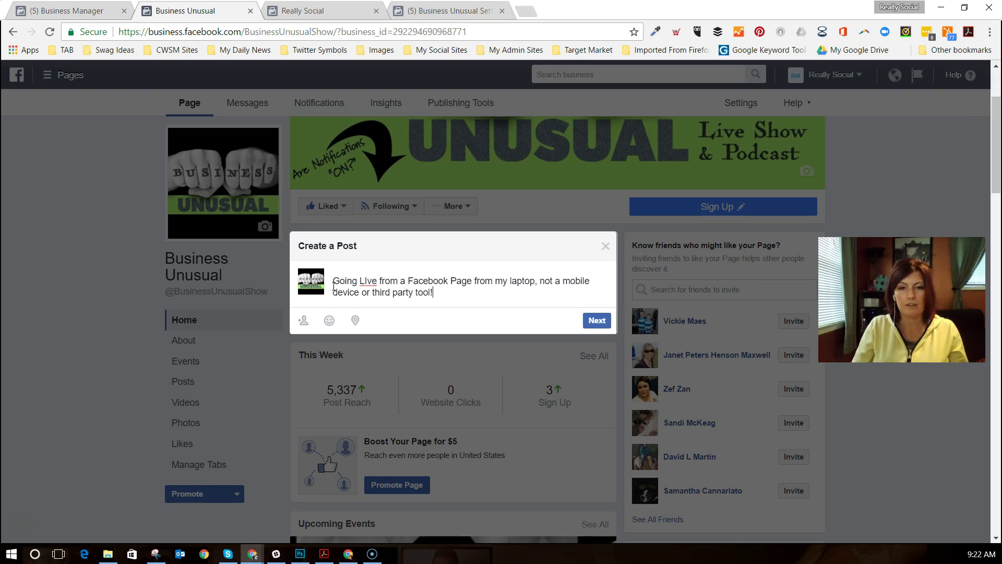
Continue to the Live Video preview and move its window to the upper left.
left_click(594, 320)
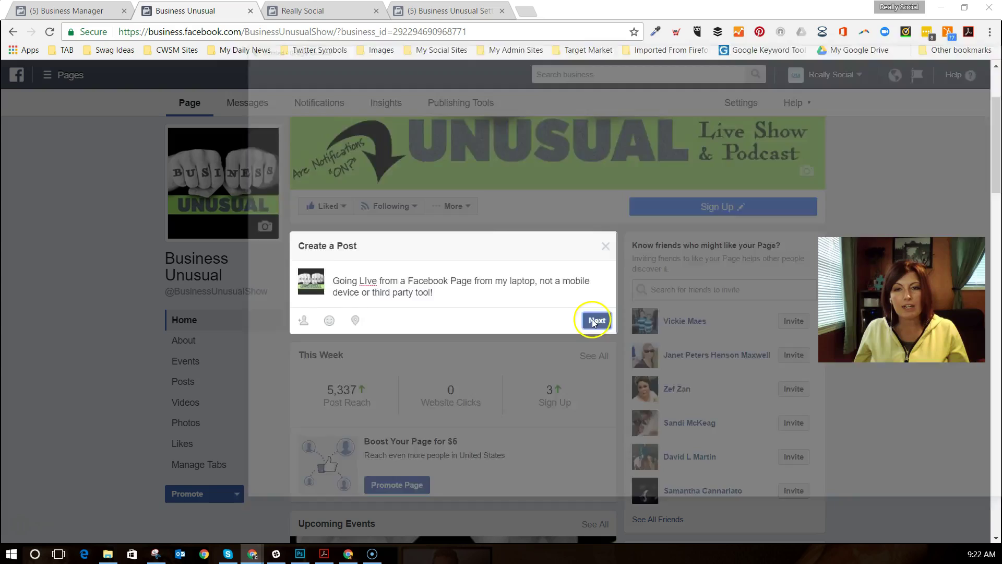
left_click_drag(653, 41, 425, 35)
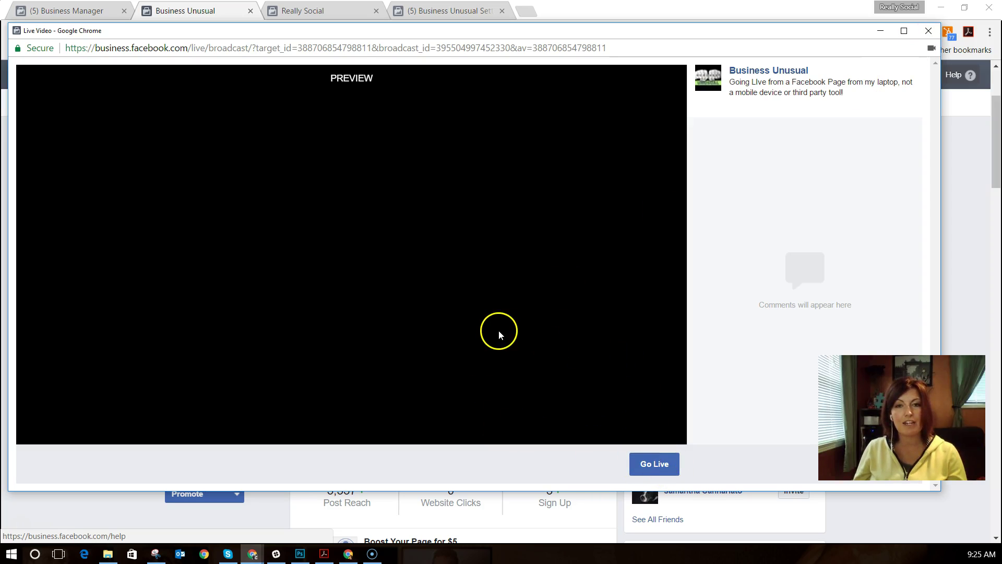
Close the Live Video preview and confirm leaving without broadcasting.
left_click(929, 32)
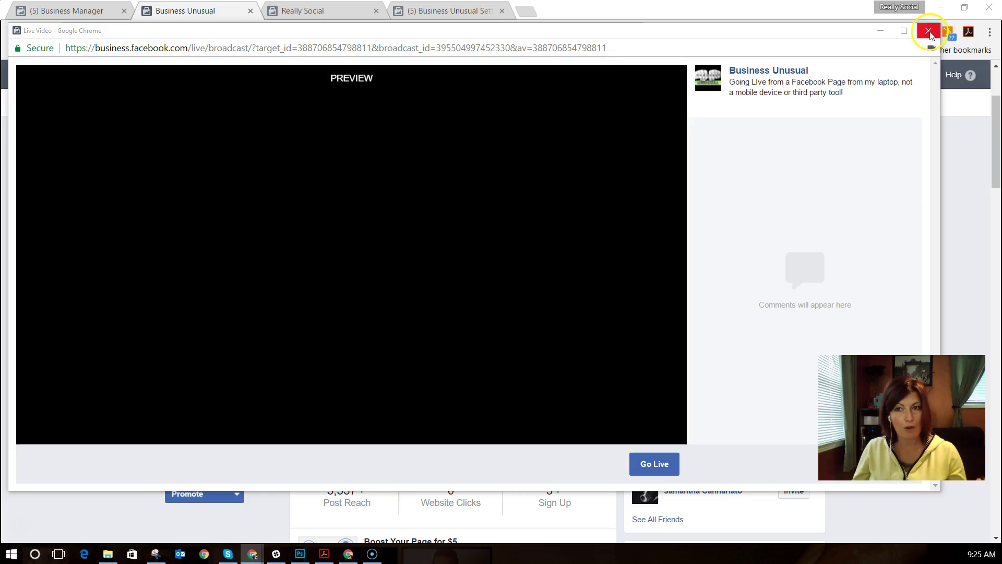
left_click(527, 119)
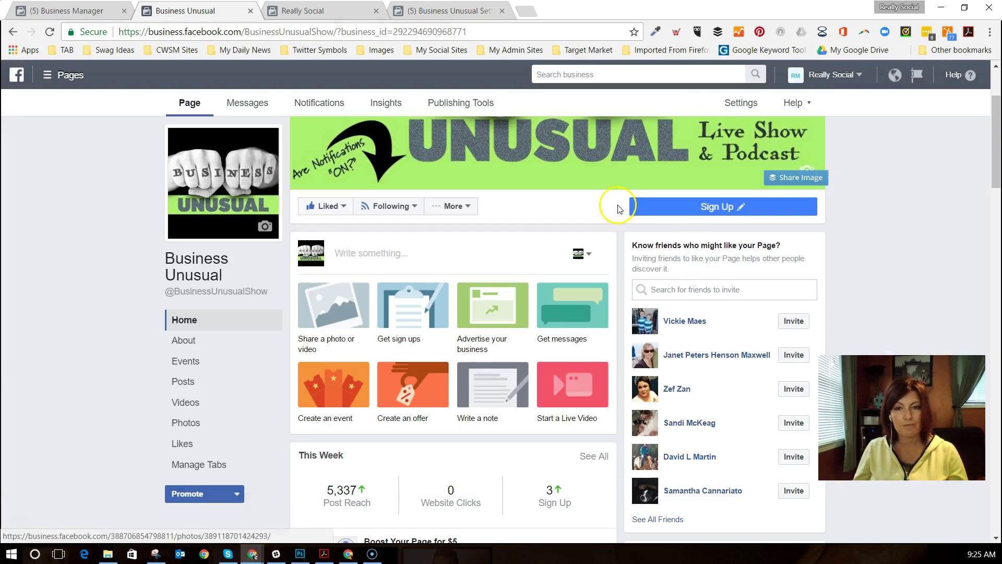